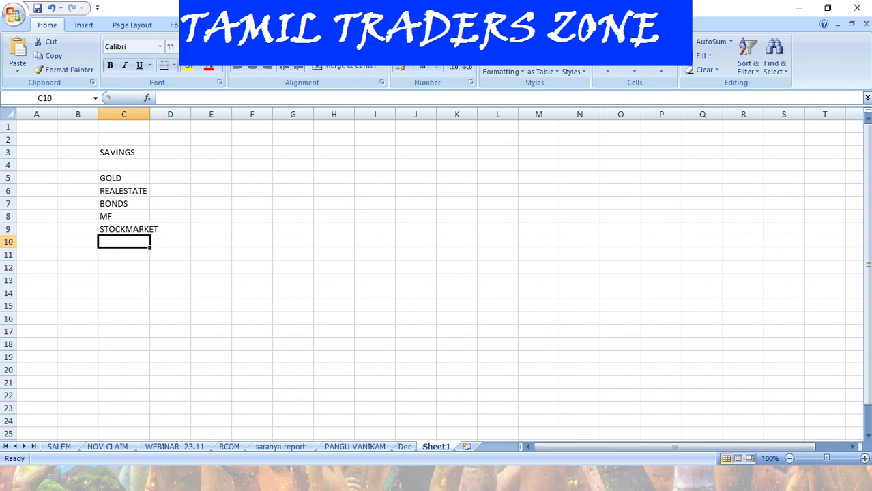
Enter "20 - 30%" in E3 as the percentage for SAVINGS.
{"action": "left_click", "coordinate": [211, 165]}
{"action": "left_click", "coordinate": [211, 152]}
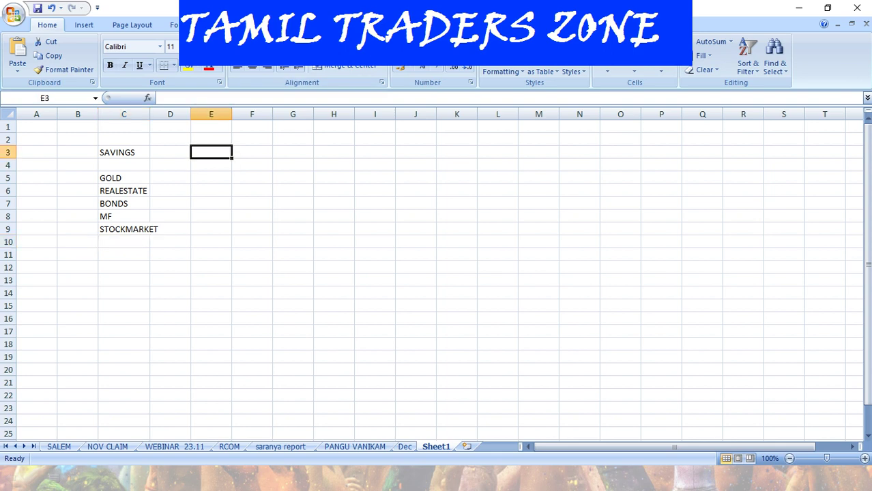
{"action": "type", "text": "20"}
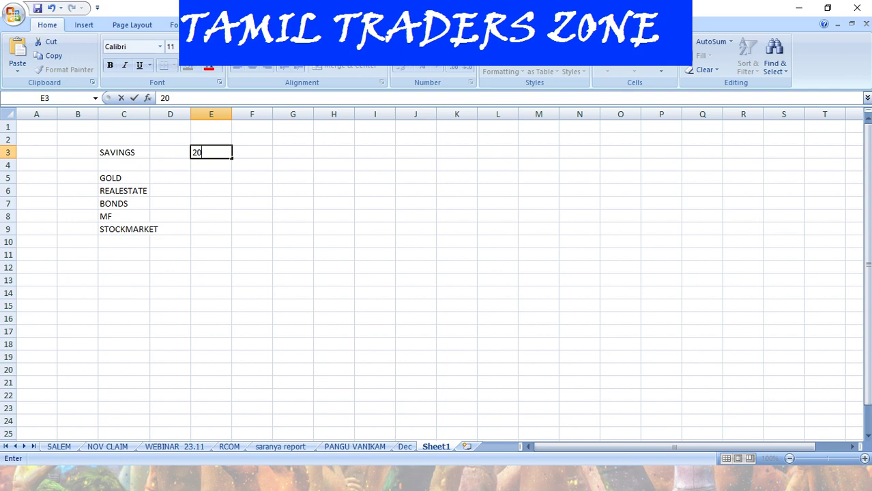
{"action": "type", "text": " - 30%"}
{"action": "key", "text": "Return"}
Enter "5 -10%" in E5 as the allocation for GOLD.
{"action": "left_click", "coordinate": [210, 177]}
{"action": "left_click", "coordinate": [169, 178]}
{"action": "left_click", "coordinate": [211, 177]}
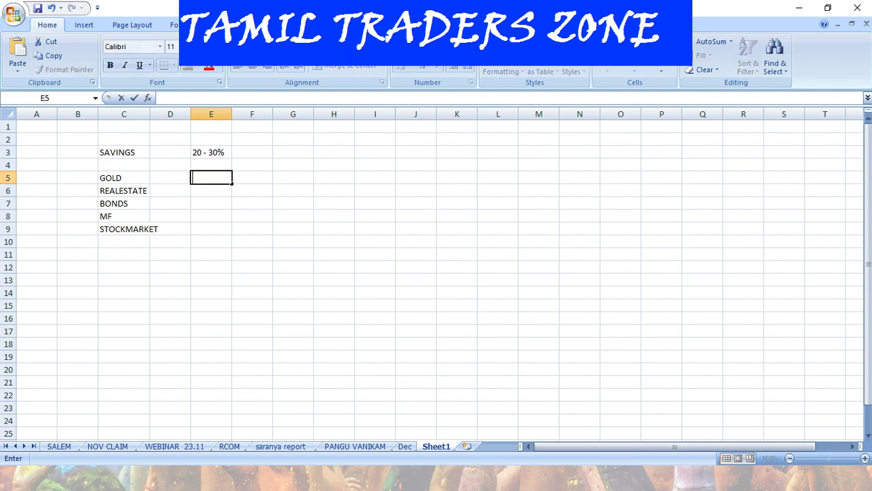
{"action": "type", "text": "5 -10%"}
{"action": "key", "text": "Return"}
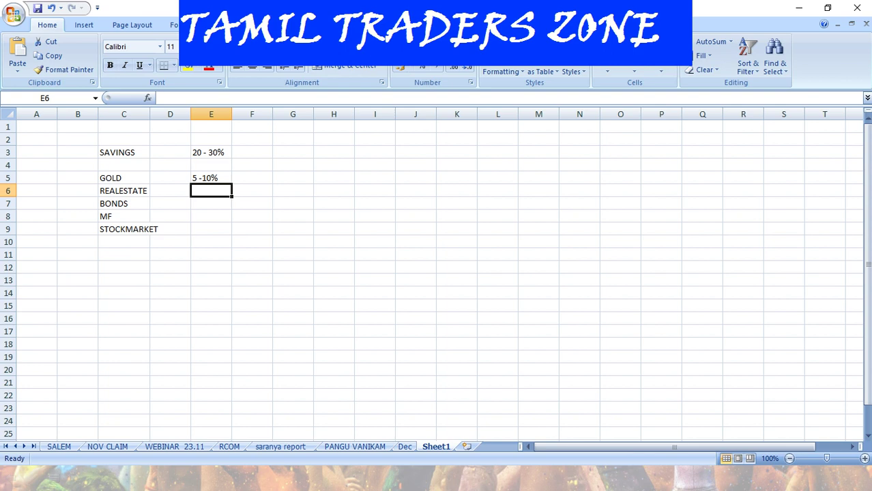
Enter 0 for REALESTATE in E6 and "5-10%" for BONDS in E7.
{"action": "type", "text": "0"}
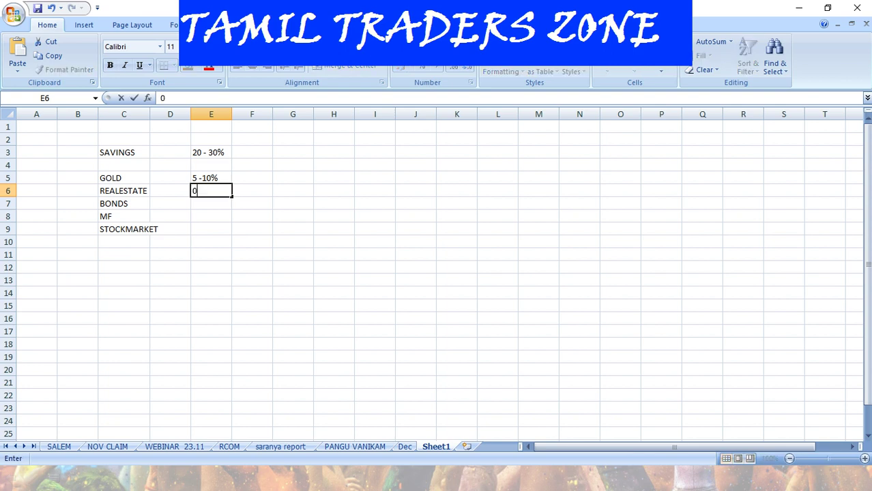
{"action": "key", "text": "Return"}
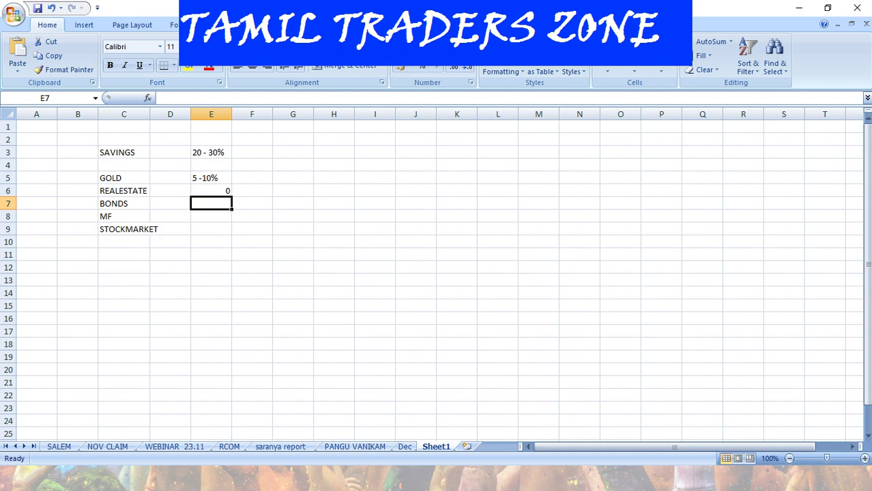
{"action": "type", "text": "5-10%"}
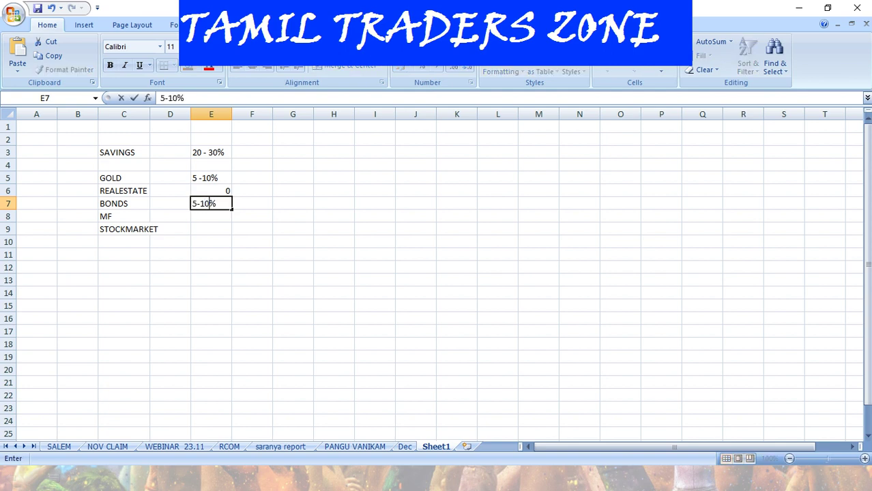
{"action": "key", "text": "Return"}
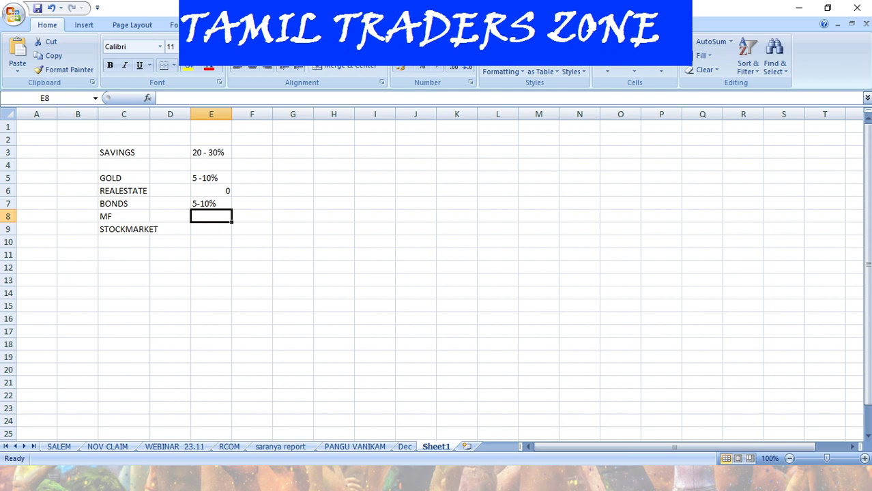
Enter "10 -15%" for MF in E8 and "10-15%" for STOCKMARKET in E9.
{"action": "type", "text": "10"}
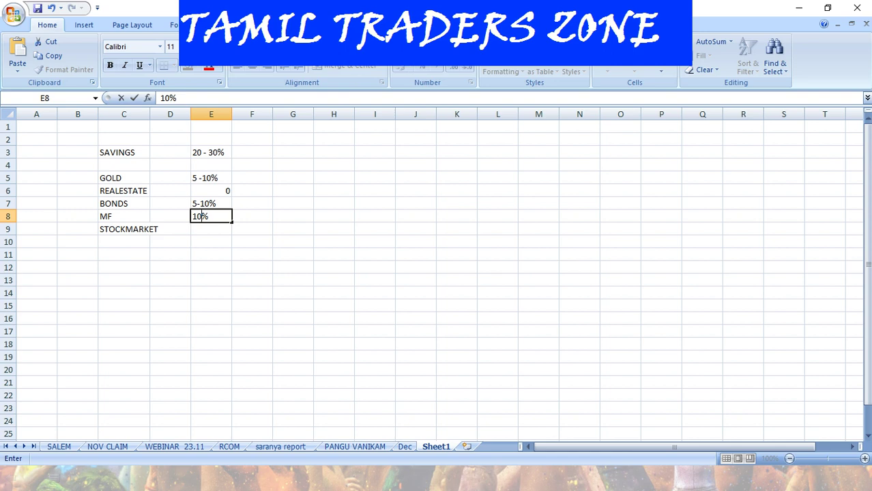
{"action": "type", "text": " -15"}
{"action": "key", "text": "Return"}
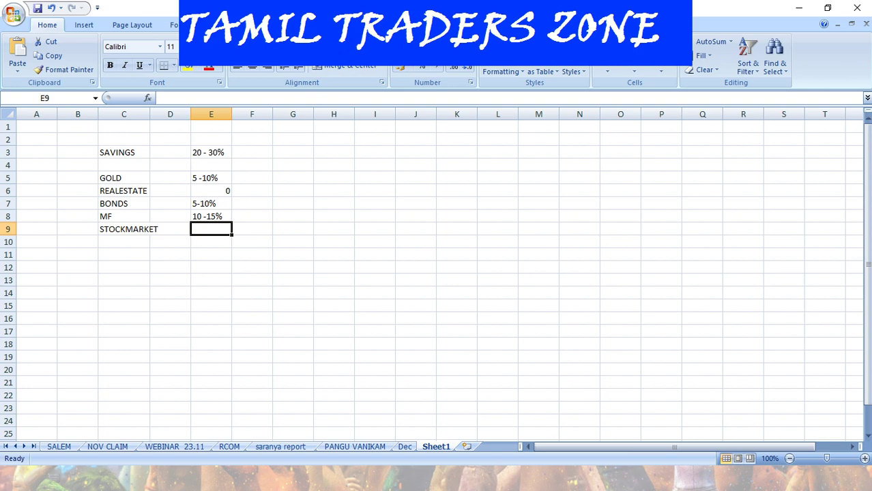
{"action": "type", "text": "10-15%"}
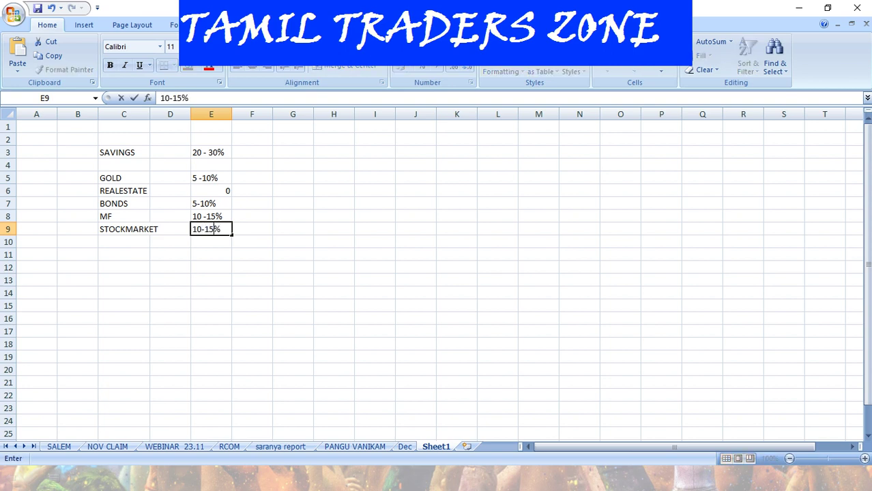
{"action": "key", "text": "Return"}
{"action": "key", "text": "Up"}
{"action": "key", "text": "Up"}
{"action": "key", "text": "Up"}
{"action": "key", "text": "Up"}
{"action": "key", "text": "Up"}
{"action": "key", "text": "Right"}
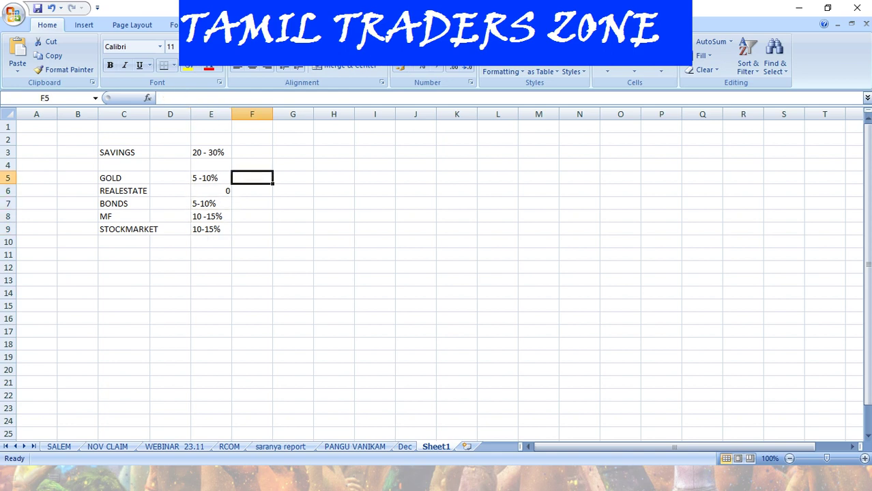
{"action": "key", "text": "Left"}
{"action": "key", "text": "Down"}
{"action": "key", "text": "Down"}
{"action": "key", "text": "Down"}
{"action": "key", "text": "Down"}
{"action": "key", "text": "Down"}
{"action": "key", "text": "Down"}
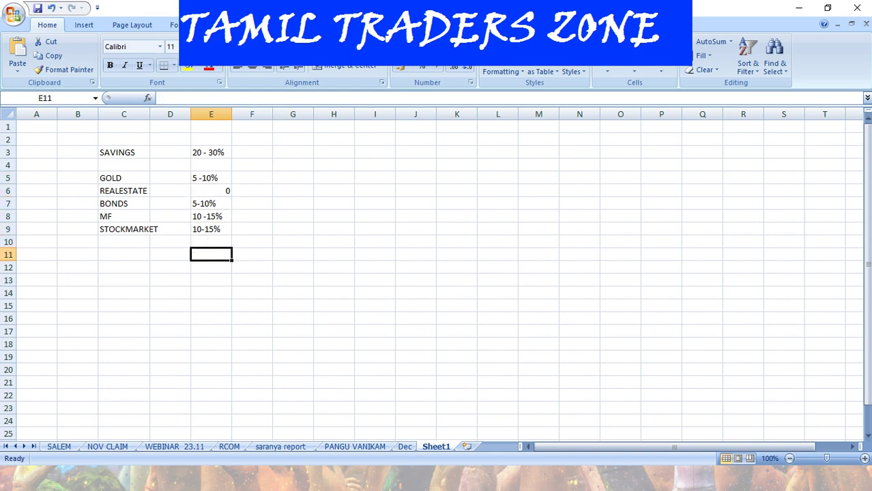
{"action": "key", "text": "Left"}
{"action": "key", "text": "Down"}
{"action": "key", "text": "Up"}
{"action": "key", "text": "Left"}
{"action": "key", "text": "Down"}
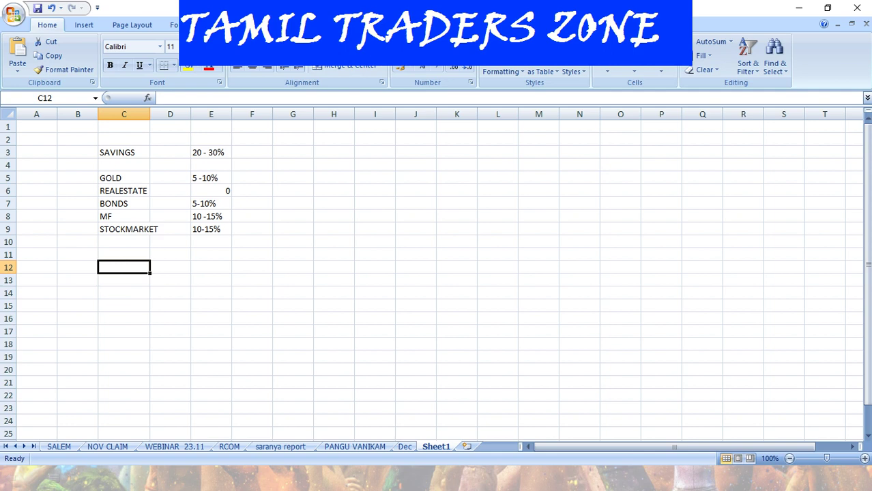
{"action": "left_click", "coordinate": [123, 254]}
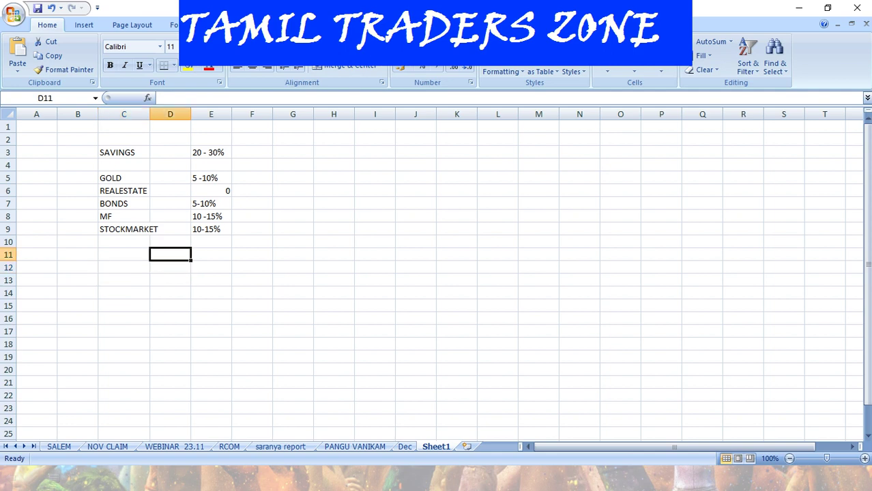
{"action": "left_click", "coordinate": [123, 267]}
{"action": "left_click", "coordinate": [123, 255]}
{"action": "left_click", "coordinate": [123, 242]}
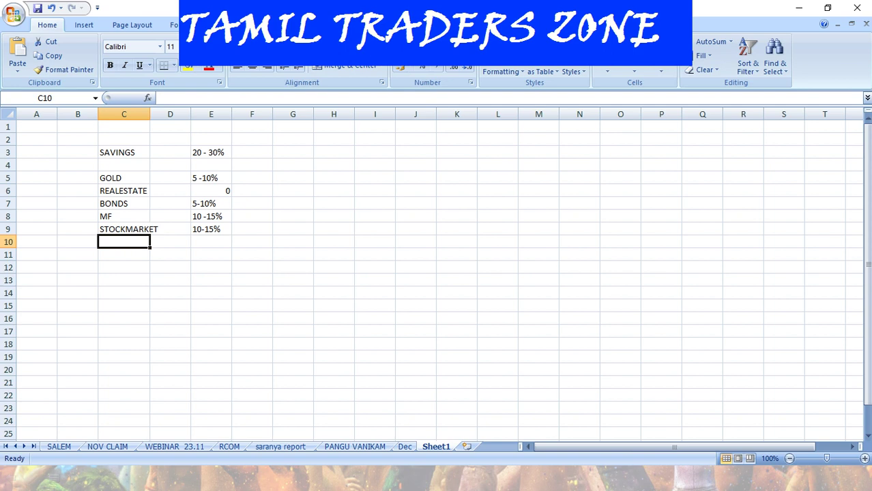
{"action": "key", "text": "alt+Tab"}
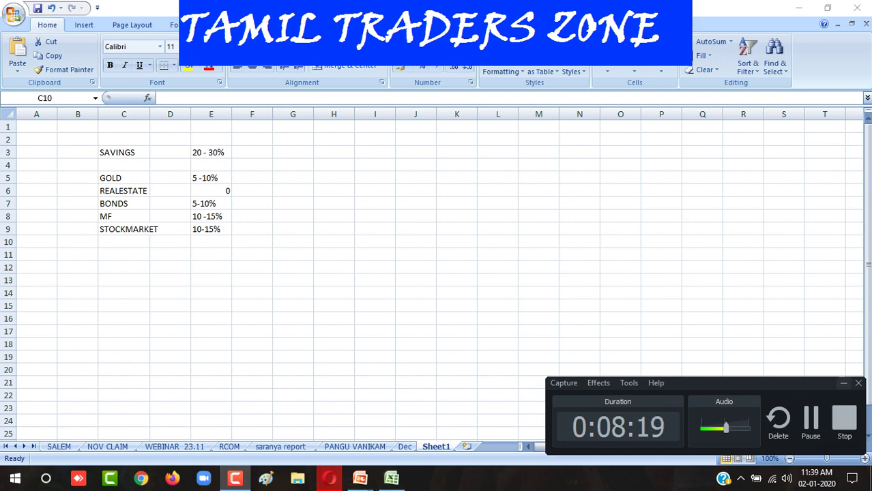
{"action": "key", "text": "alt+Tab"}
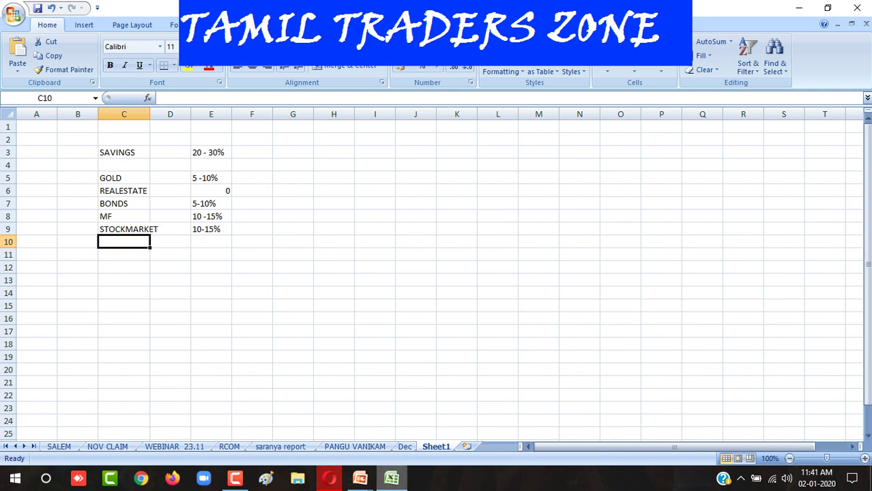
{"action": "left_click", "coordinate": [234, 478]}
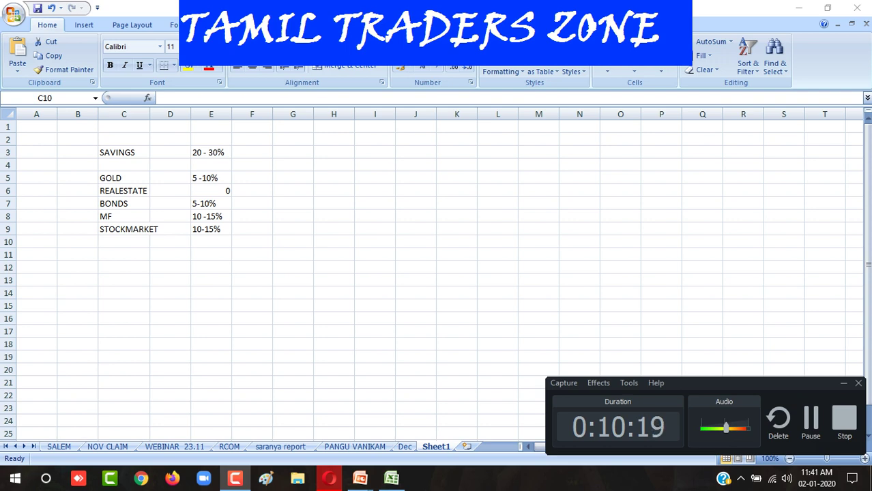
{"action": "left_click", "coordinate": [843, 383]}
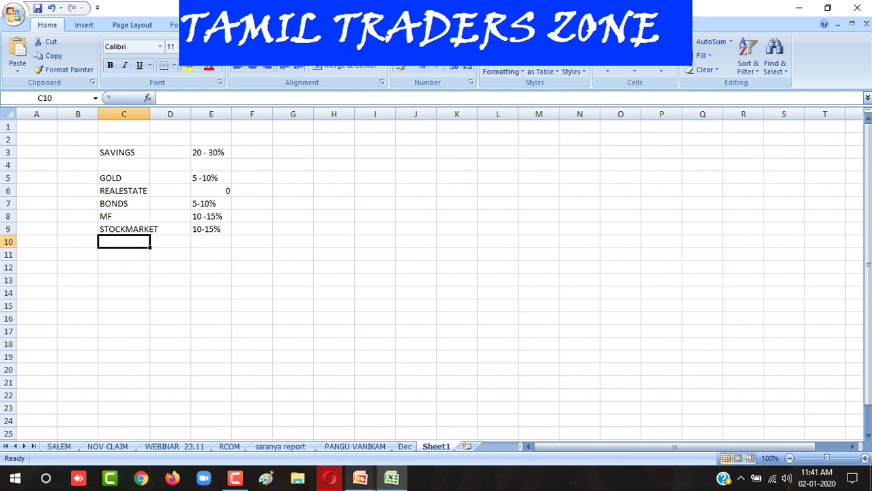
Switch to the Opera browser, open the YouTube video "LIVE UPDATE|ALICE BLUE|ZERODHA|UPSTOX|TTZ" and pause it.
{"action": "left_click", "coordinate": [329, 478]}
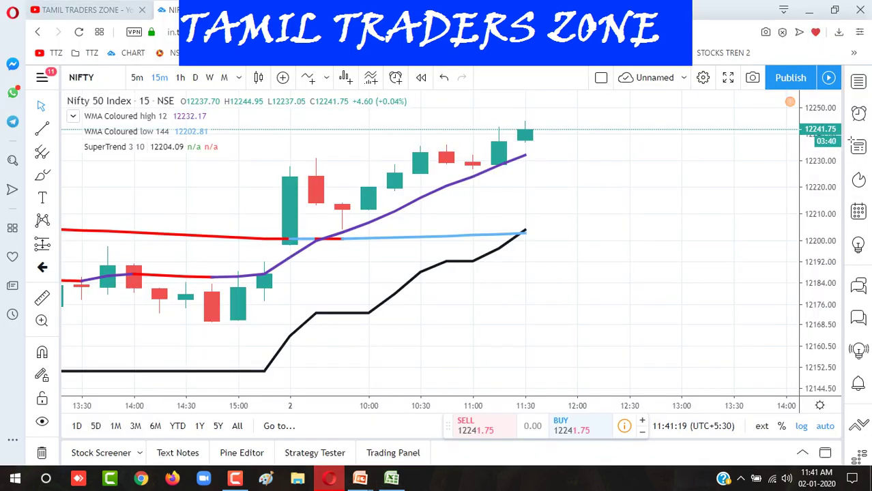
{"action": "key", "text": "ctrl+shift+Tab"}
{"action": "left_click", "coordinate": [192, 289]}
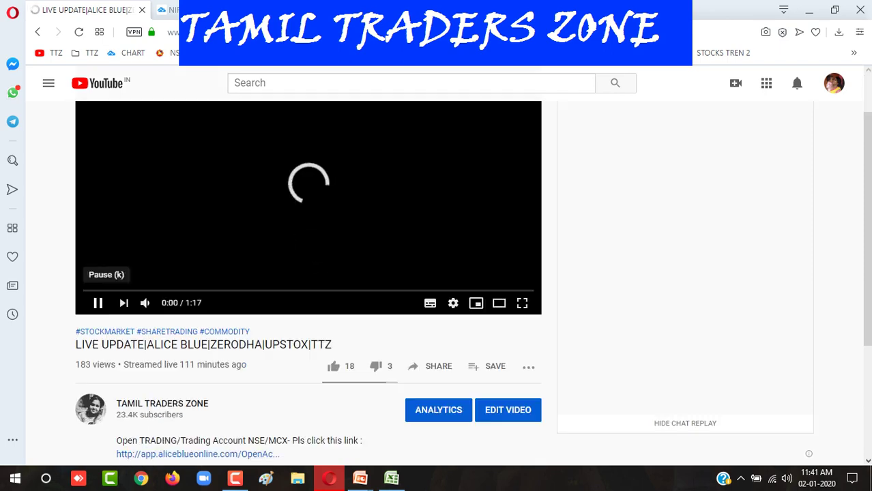
{"action": "scroll", "coordinate": [307, 227], "scroll_direction": "down", "scroll_amount": 2}
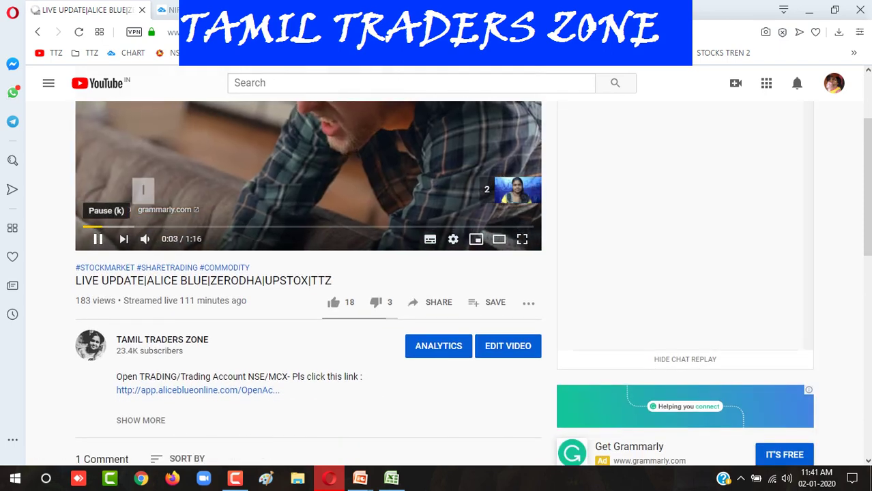
{"action": "left_click", "coordinate": [97, 239]}
{"action": "left_click", "coordinate": [97, 238]}
{"action": "left_click", "coordinate": [98, 239]}
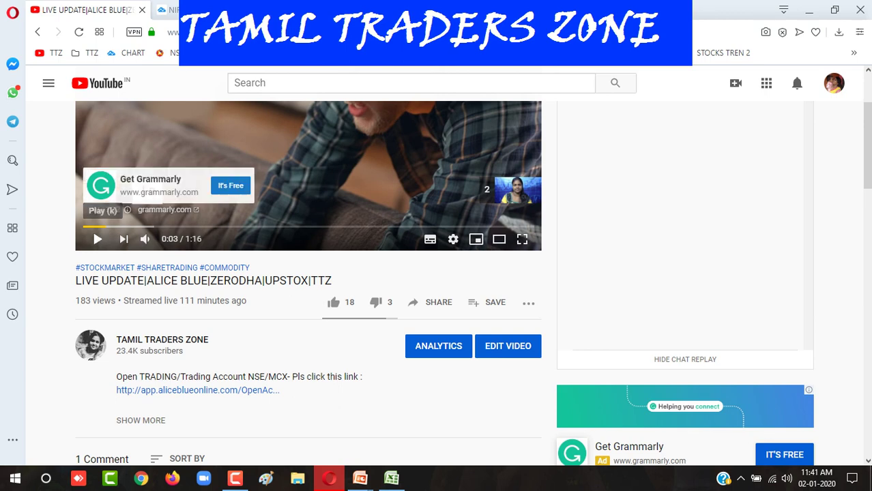
Expand the video's description and open the link for the free online training webinar "What is PE ?" of 04.01.2020.
{"action": "left_click", "coordinate": [141, 420]}
{"action": "scroll", "coordinate": [171, 342], "scroll_direction": "down", "scroll_amount": 2}
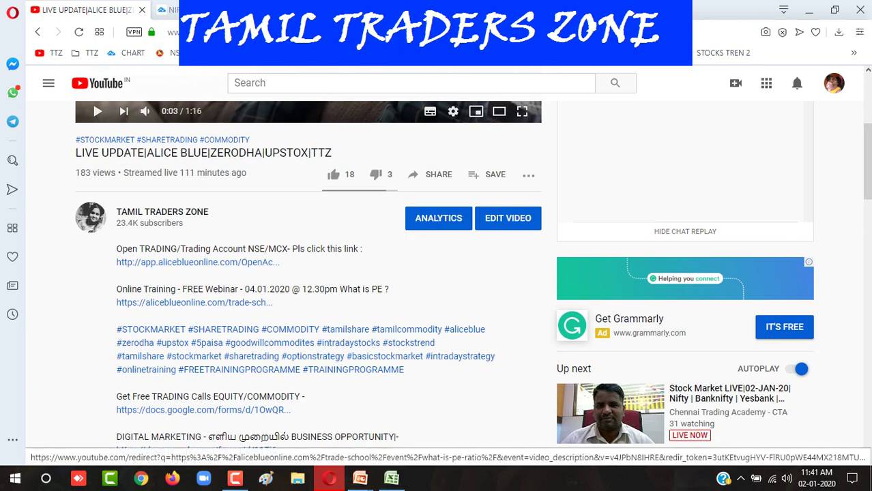
{"action": "left_click", "coordinate": [194, 303]}
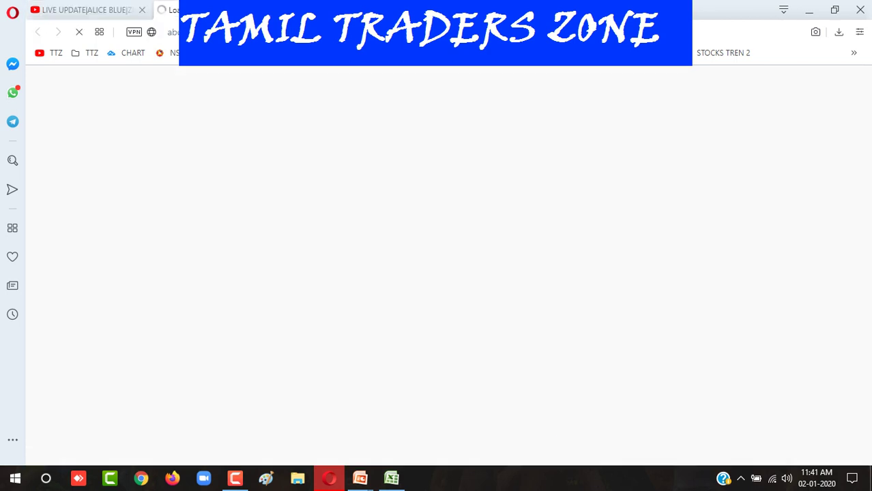